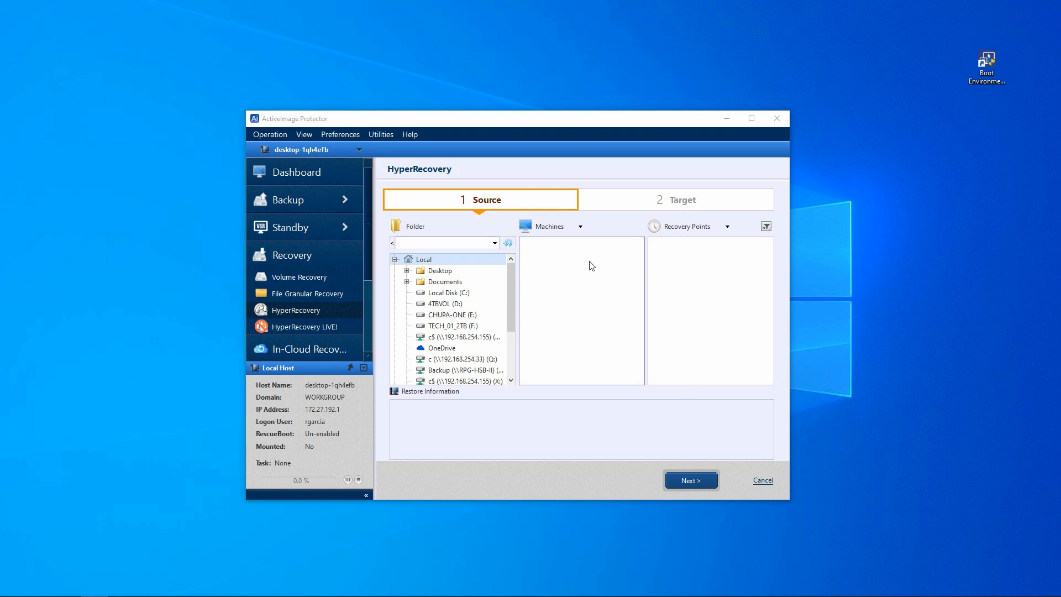
Step: Load the recently used backup folder D:\Backup\HSB_VM_BackupStore as the recovery source
left_click(495, 243)
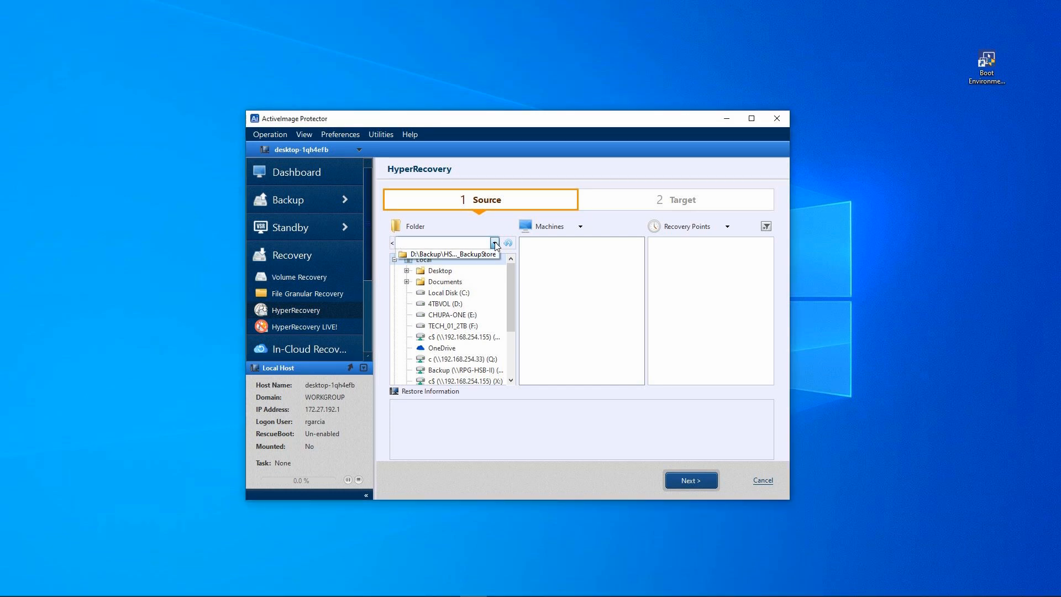
left_click(457, 255)
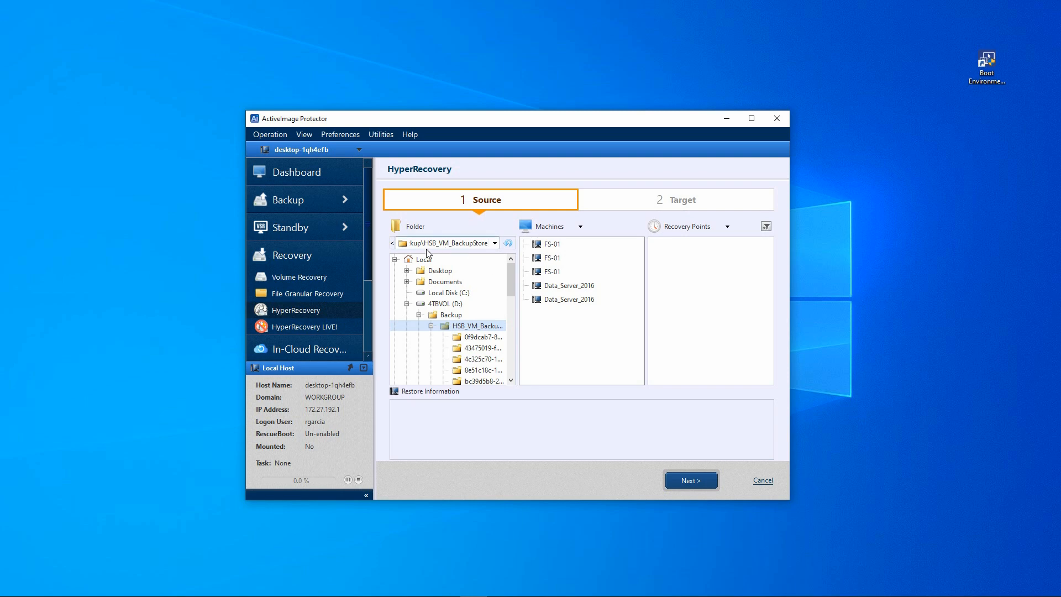
mouse_move(512, 279)
left_mouse_down()
mouse_move(512, 346)
mouse_move(511, 290)
left_mouse_up()
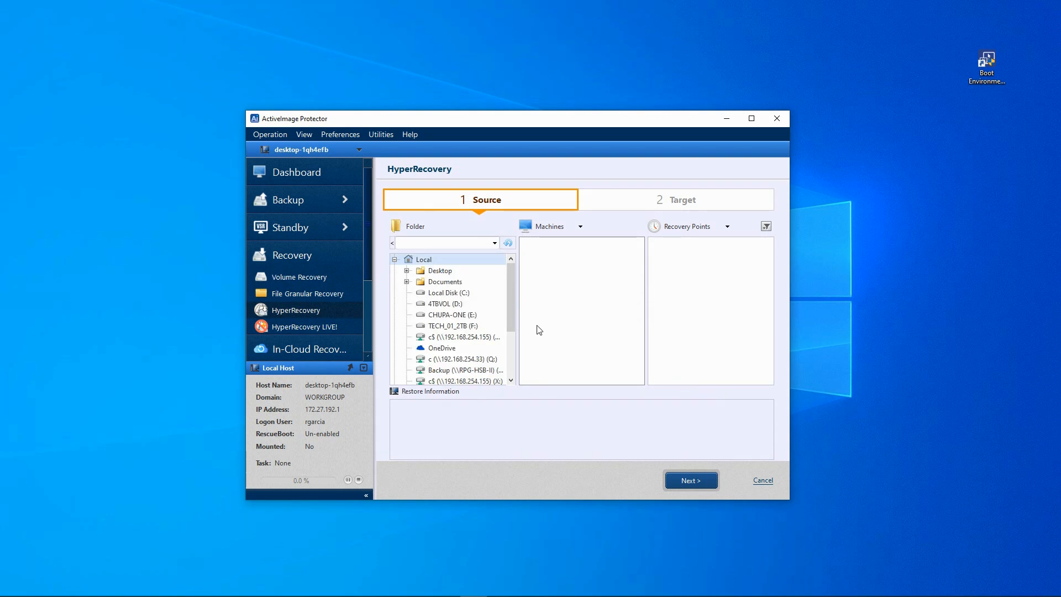
Step: Browse the local 4TBVOL (D:) drive to the Backup folder and choose HSB_VM_BackupStore as the source folder
double_click(440, 304)
left_click(419, 316)
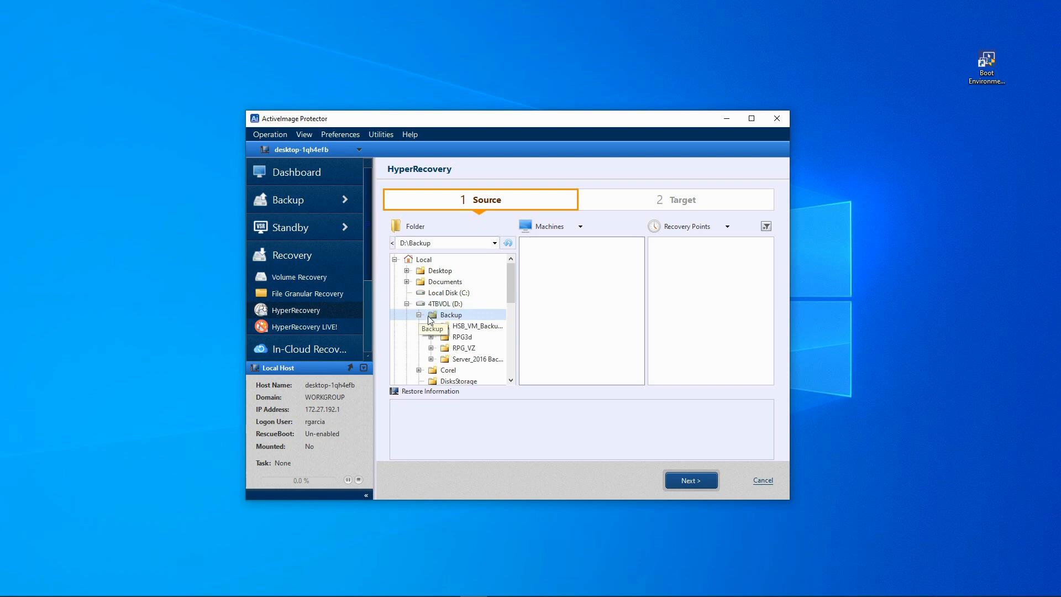
left_click(432, 327)
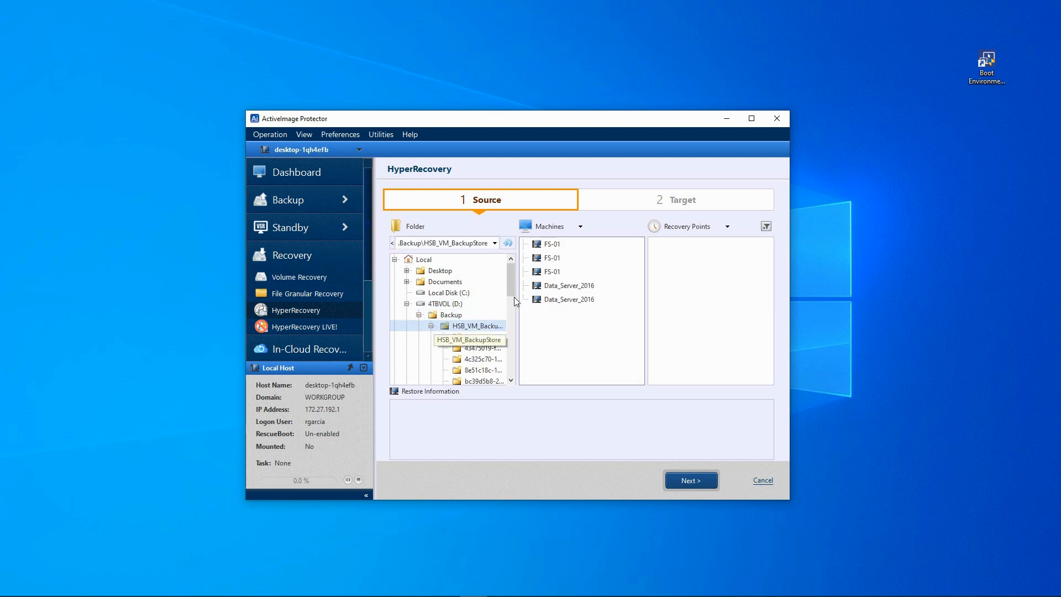
Step: Choose the first Data_Server_2016 machine with its 12/27/2022 3:58:01 PM recovery point and proceed to the target settings
left_click(559, 286)
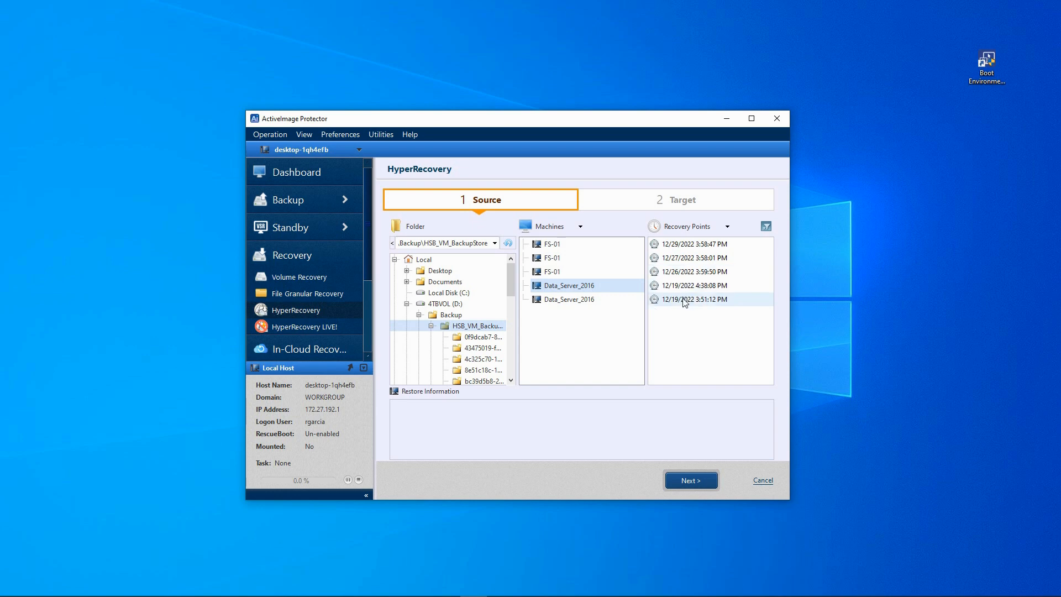
left_click(685, 262)
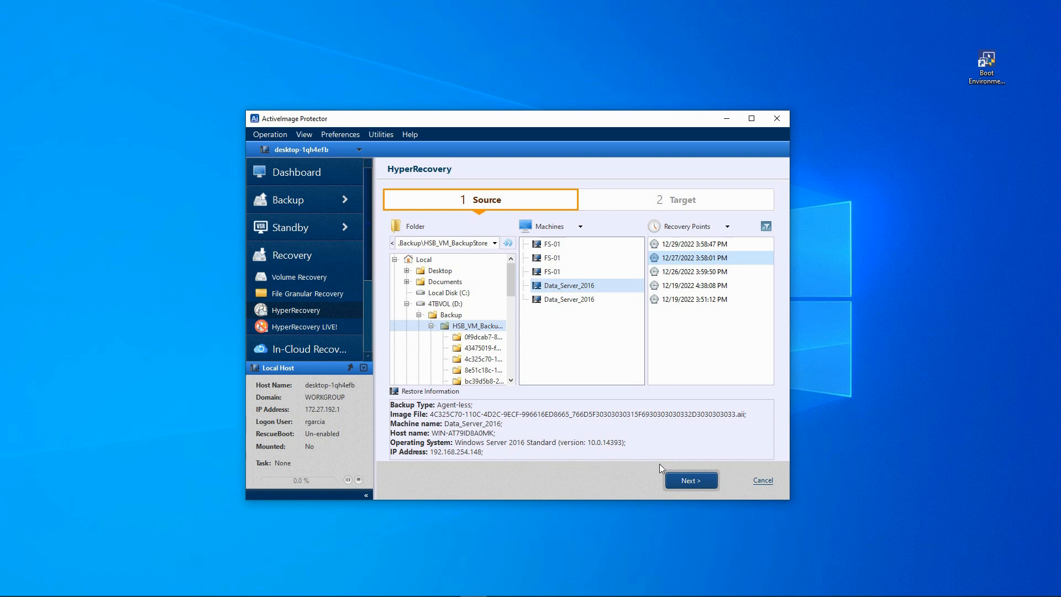
left_click(684, 481)
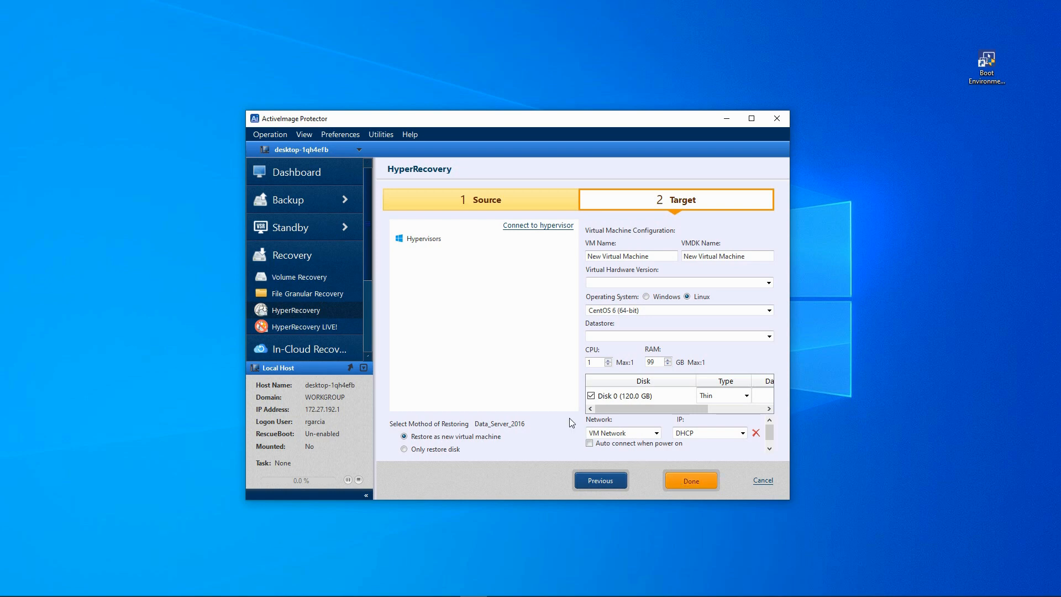
Step: Connect to the Microsoft Hyper-V hypervisor at 192.168.254.148 using its saved host entry and credentials
left_click(525, 226)
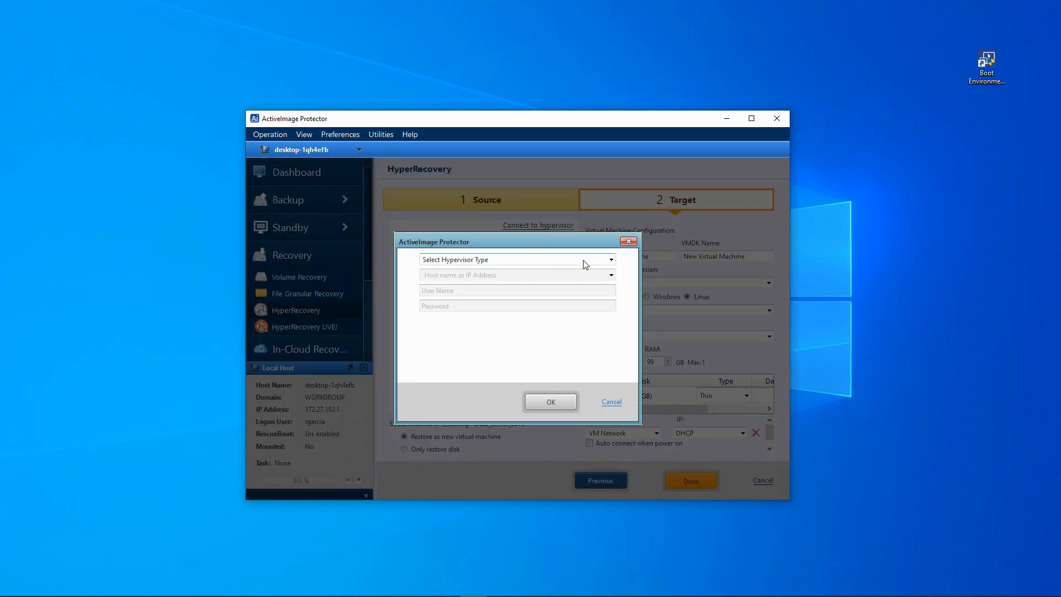
left_click(611, 260)
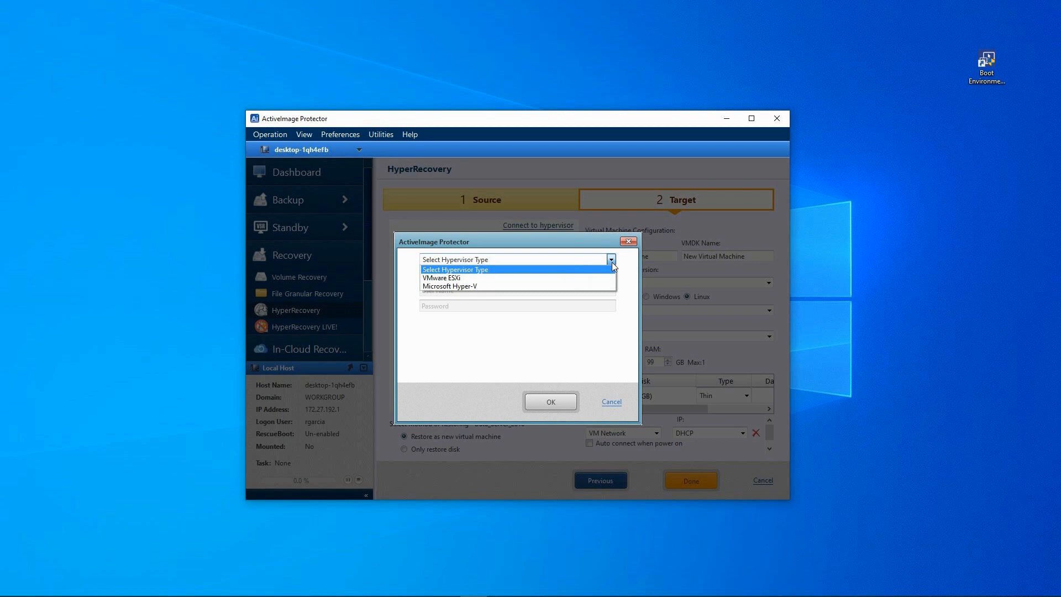
left_click(574, 286)
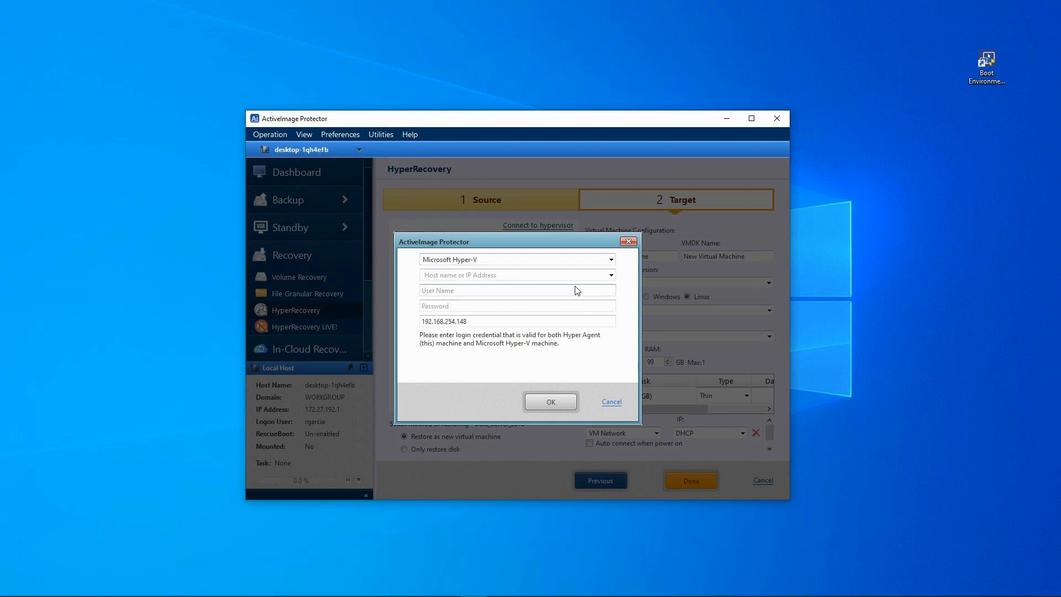
left_click(611, 275)
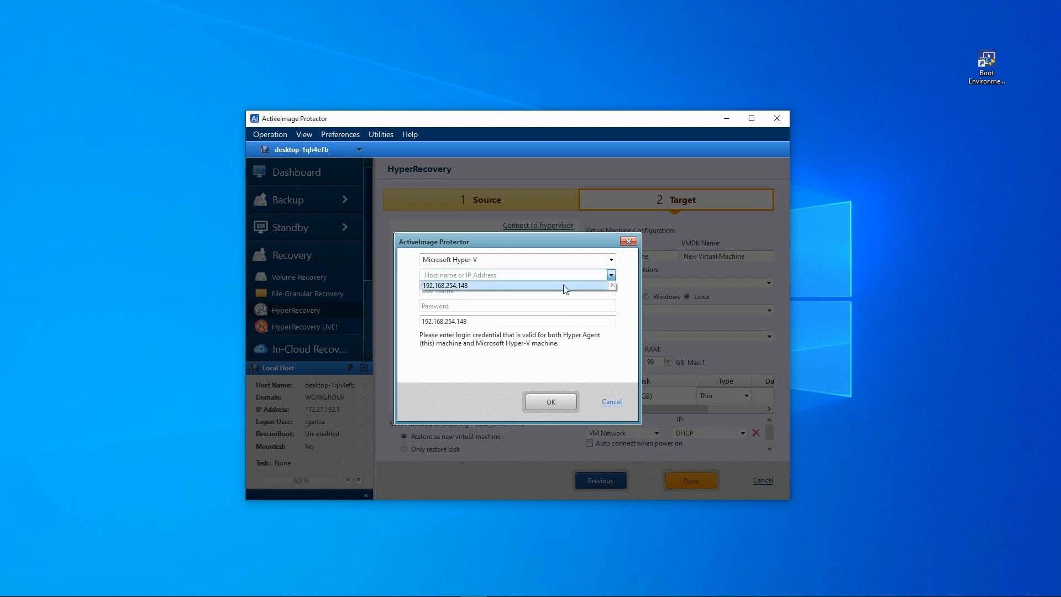
left_click(563, 285)
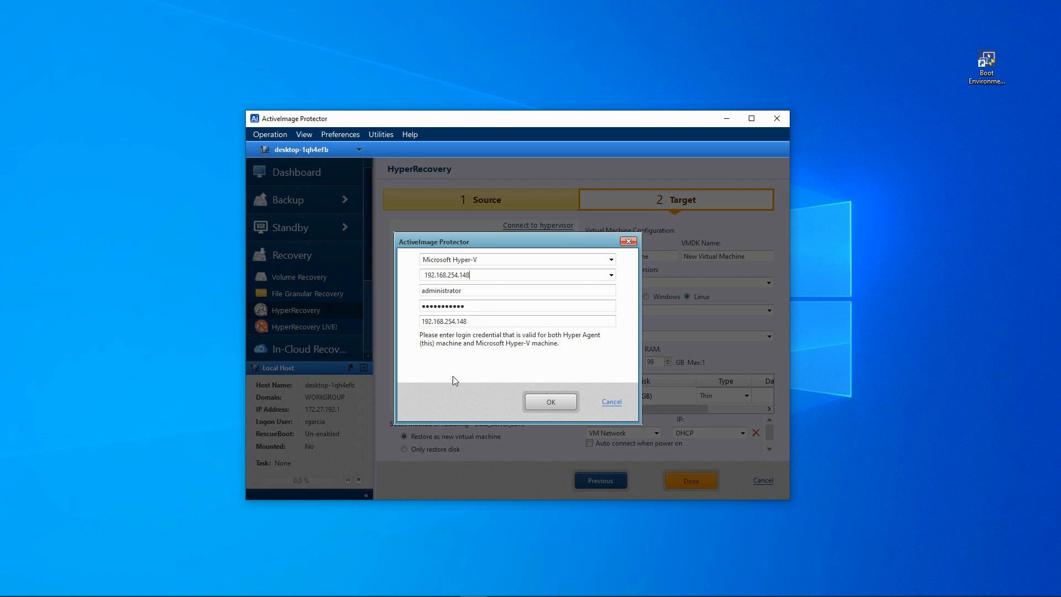
left_click(552, 403)
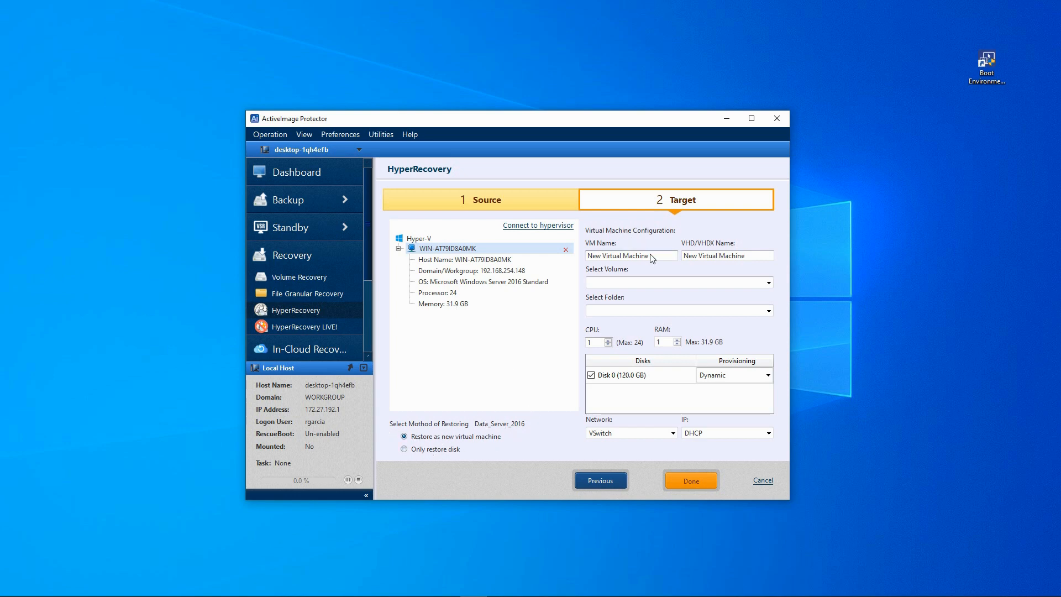
Step: Name the new virtual machine Restored2016BootDrive and its VHD/VHDX 2016ResBoot
left_click_drag(649, 257, 586, 256)
type("Restored2016BootDrive")
key("Tab")
type("2016ResBoot")
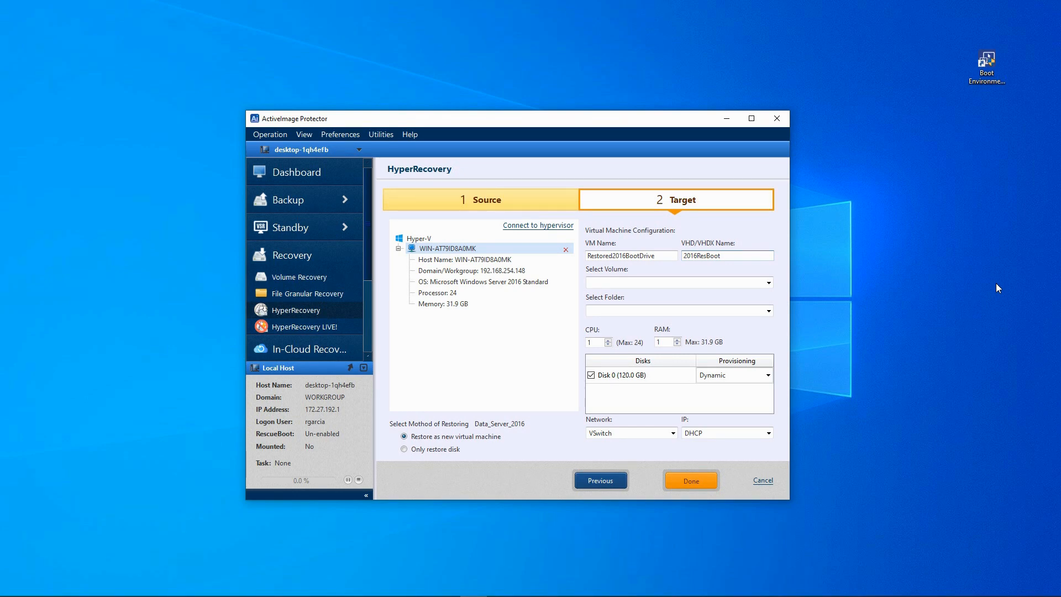
Step: Set the target volume to T: and create a new folder named DR_VMs on it for the restored machine
left_click(768, 282)
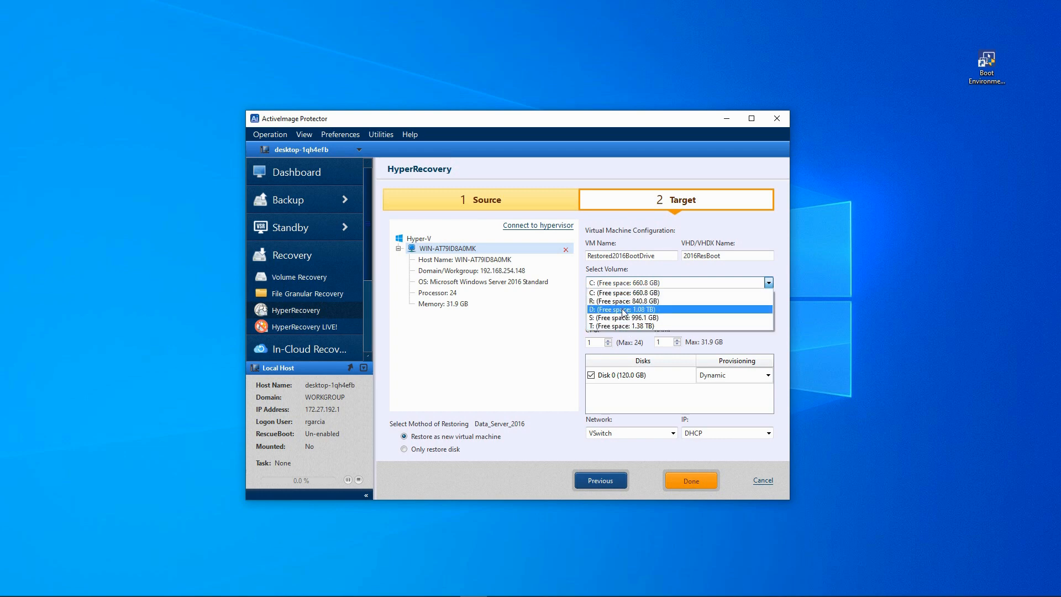
left_click(627, 326)
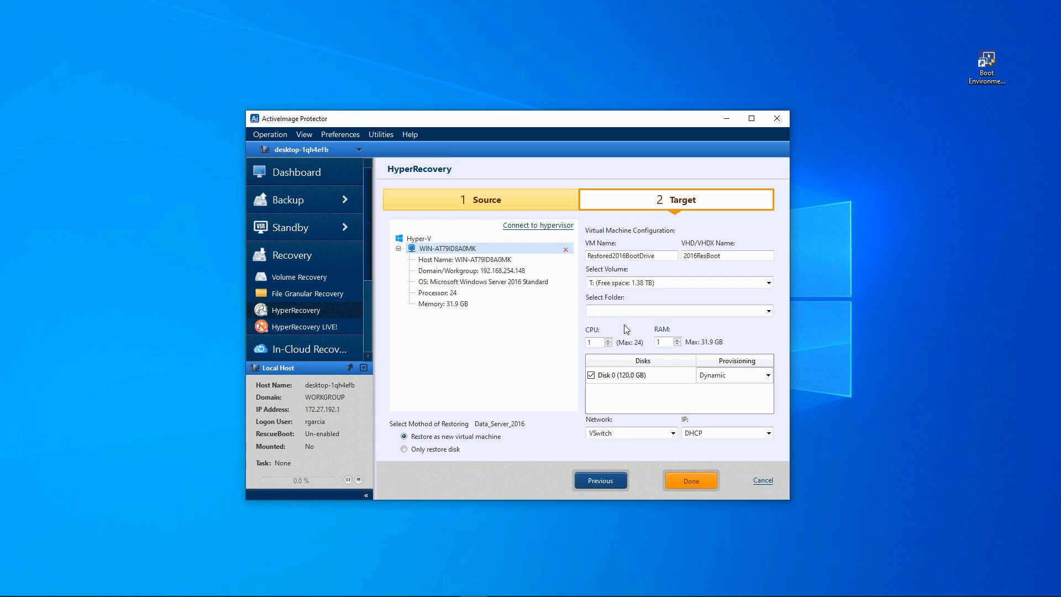
left_click(769, 312)
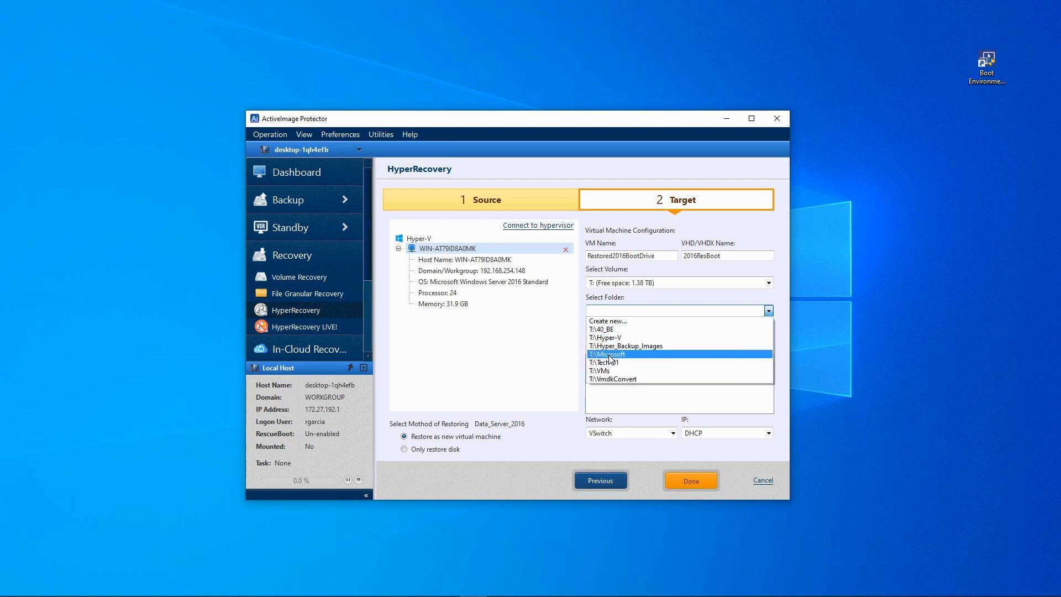
left_click(613, 321)
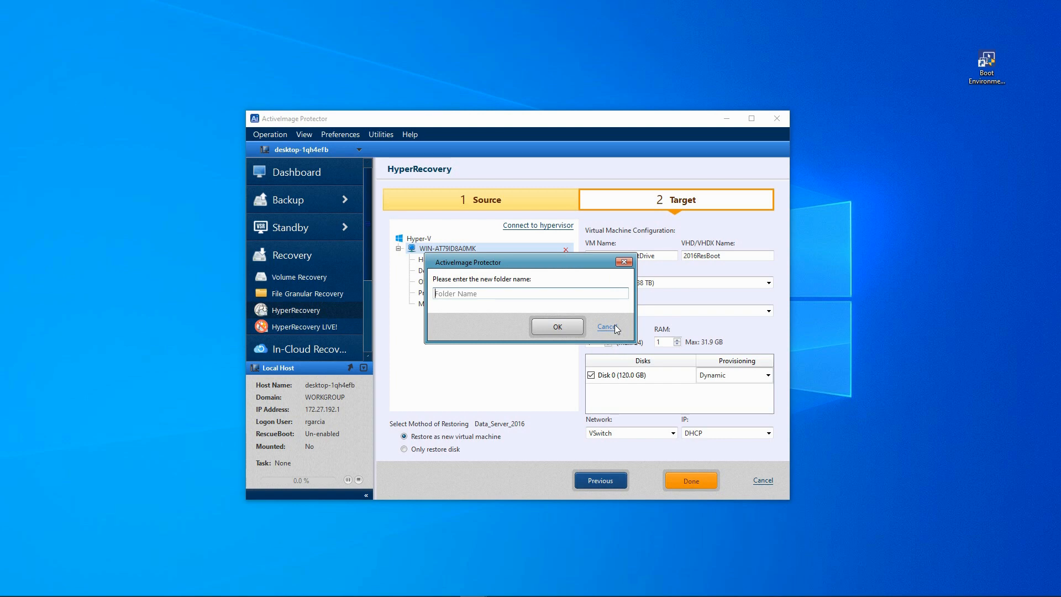
type("DR_VMs")
left_click(558, 327)
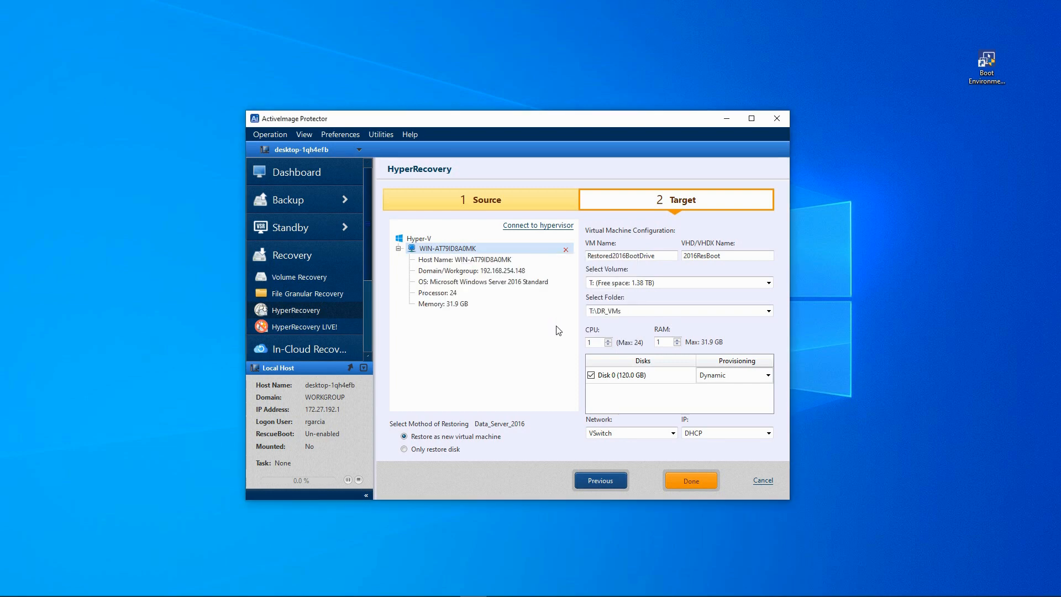
Step: Allocate 2 CPUs and 4 GB of RAM to the virtual machine on the VSwitch network, and start the recovery task
left_click(607, 340)
left_click(678, 339)
left_click(673, 433)
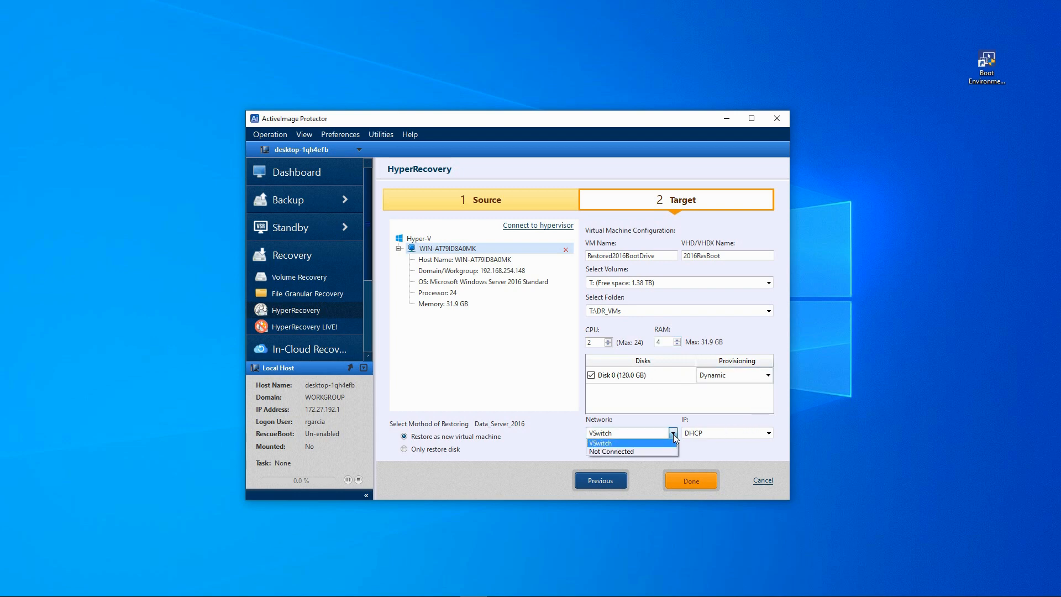
left_click(673, 433)
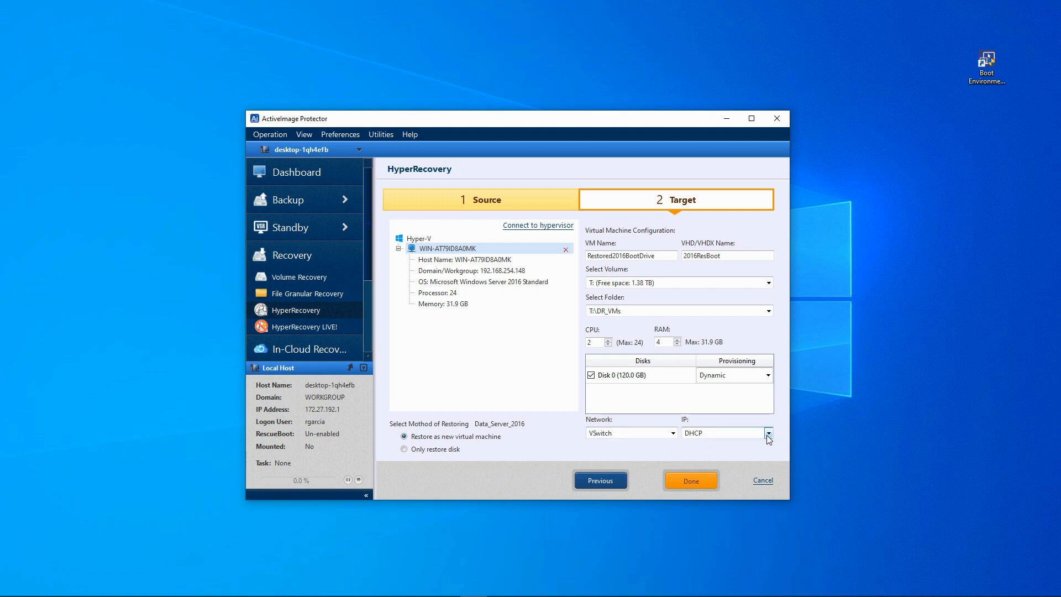
left_click(687, 480)
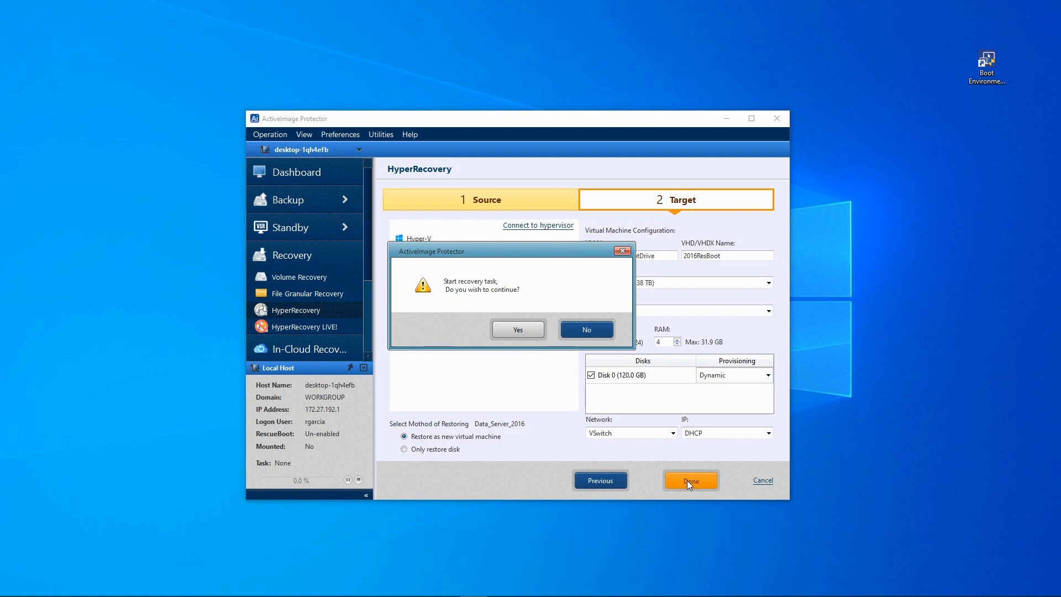
left_click(517, 331)
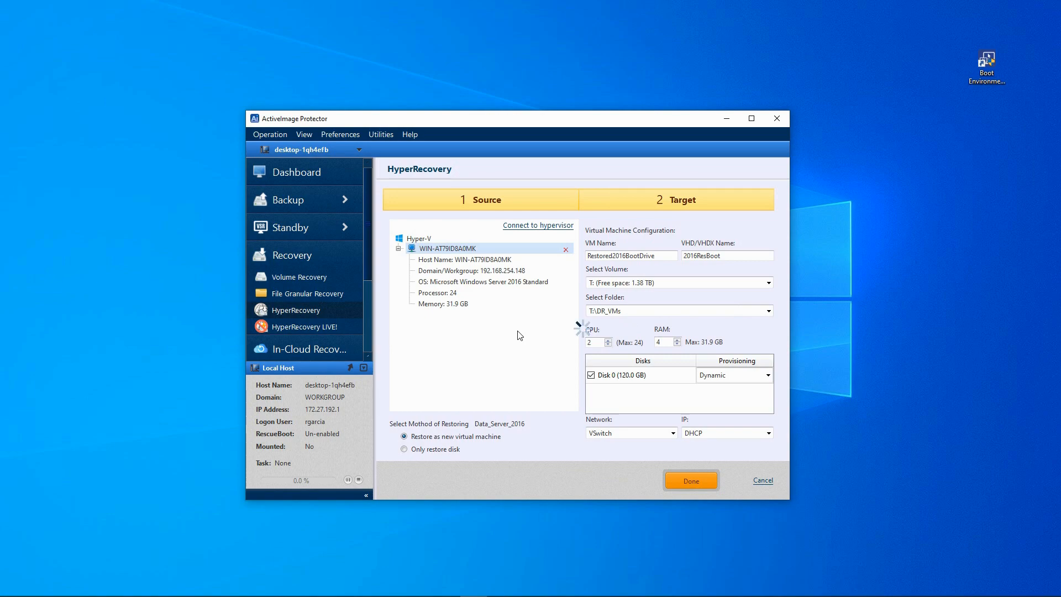